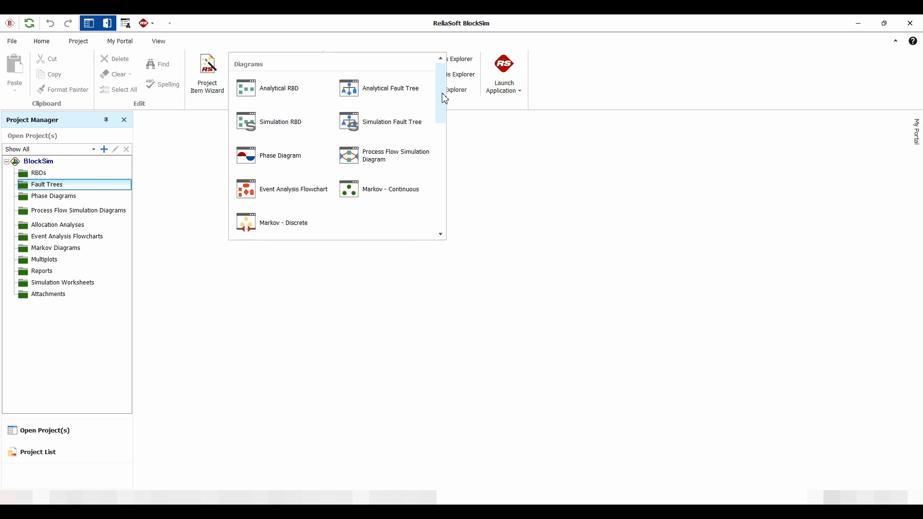
# Create an analytical fault tree and place an OR gate near the upper middle of its diagram
pyautogui.moveTo(442, 94)
pyautogui.mouseDown()
pyautogui.moveTo(453, 202)
pyautogui.moveTo(439, 89)
pyautogui.mouseUp()
pyautogui.click(380, 90)
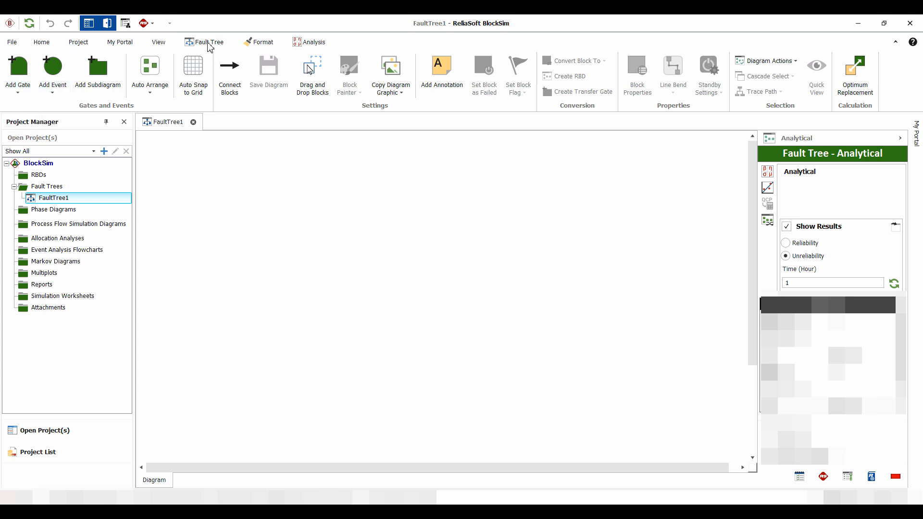
pyautogui.click(19, 92)
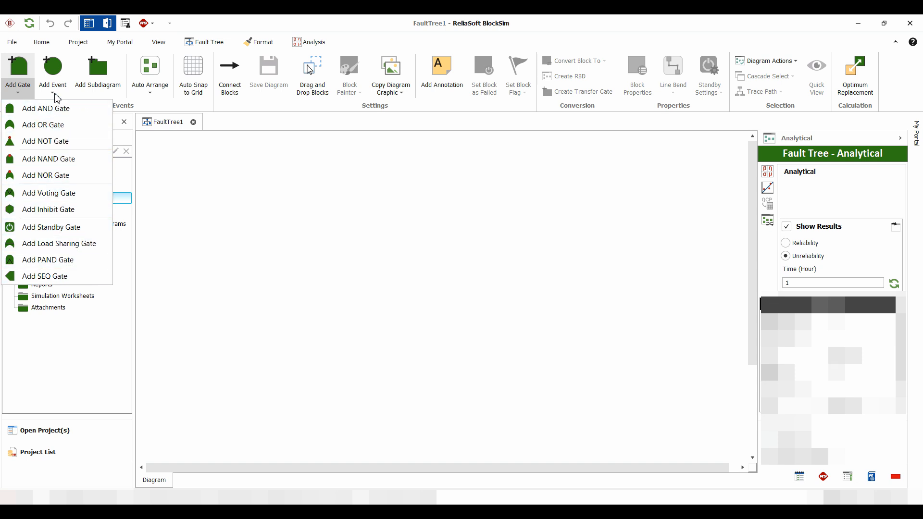
pyautogui.click(38, 127)
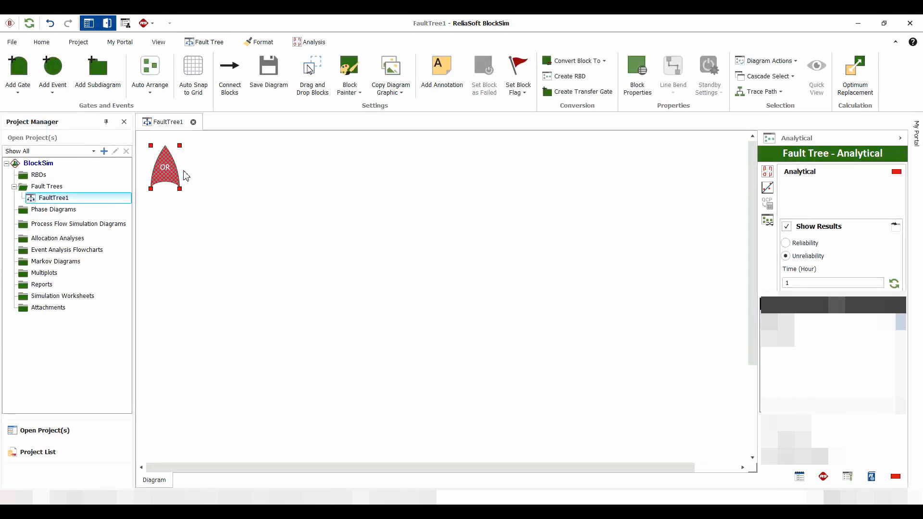
pyautogui.click(336, 203)
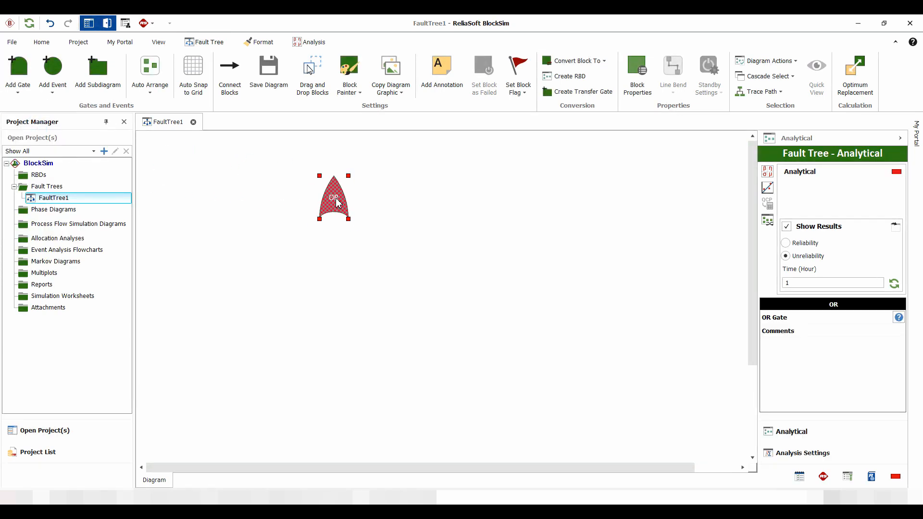
# Name the OR gate "Top Event" and give it the block description "Power Supply Failure"
pyautogui.doubleClick(337, 202)
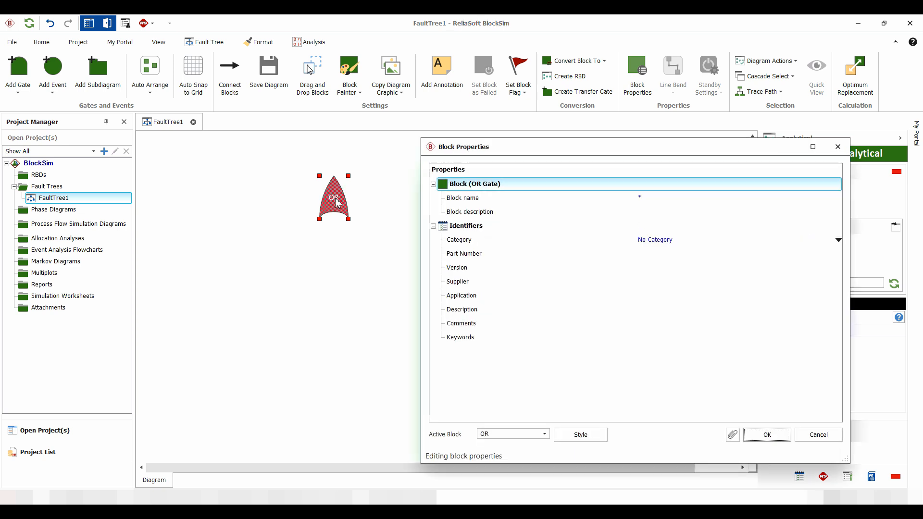
pyautogui.click(643, 198)
pyautogui.write('Top Event')
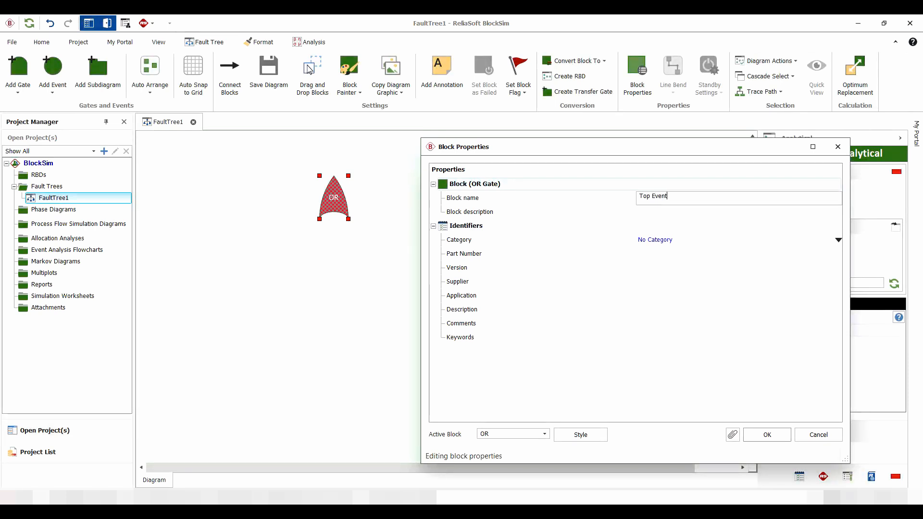
pyautogui.click(653, 211)
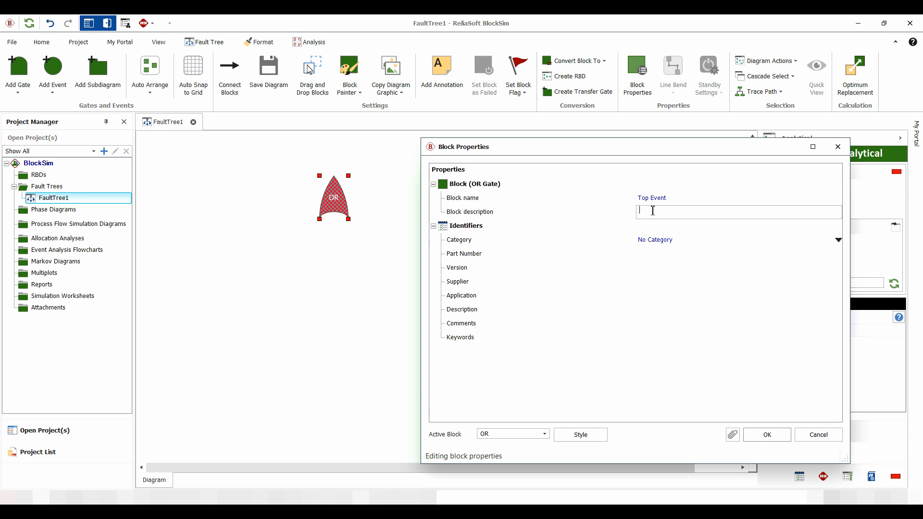
pyautogui.write('Power Supp')
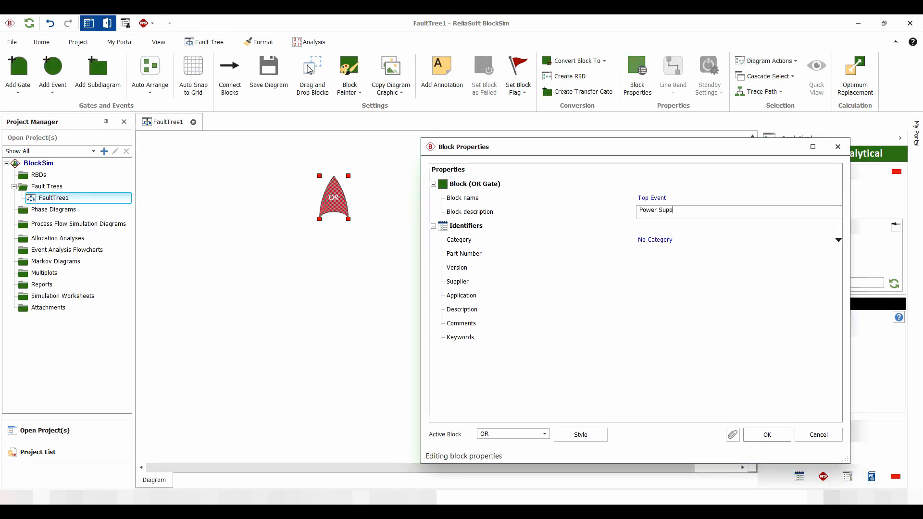
pyautogui.write('ly Failure')
pyautogui.click(767, 435)
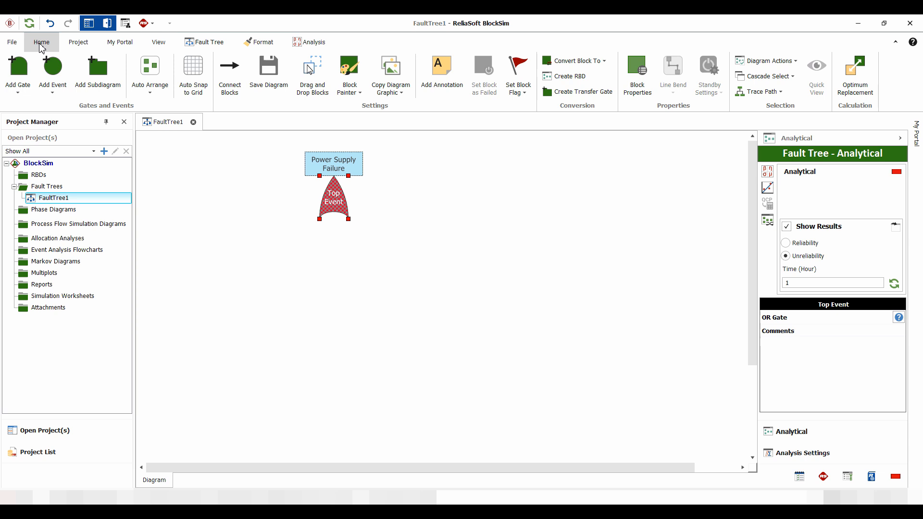
# Add three basic events under the Top Event gate and shift them so they sit centred beneath it
pyautogui.click(54, 67)
pyautogui.click(54, 68)
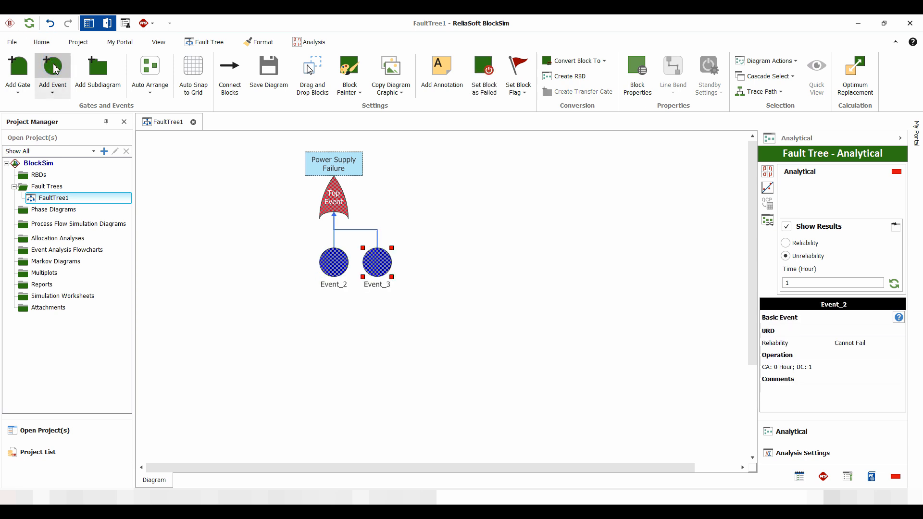
pyautogui.click(53, 68)
pyautogui.click(288, 239)
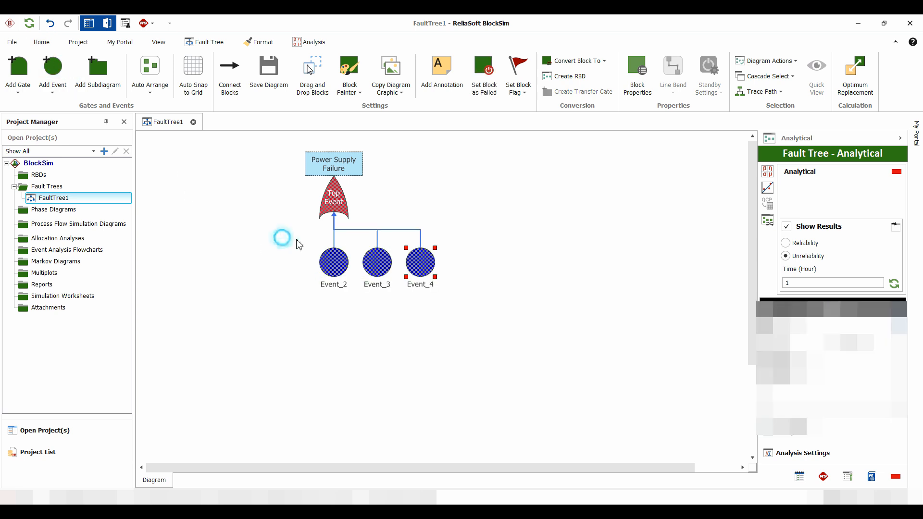
pyautogui.moveTo(422, 268); pyautogui.dragTo(376, 272)
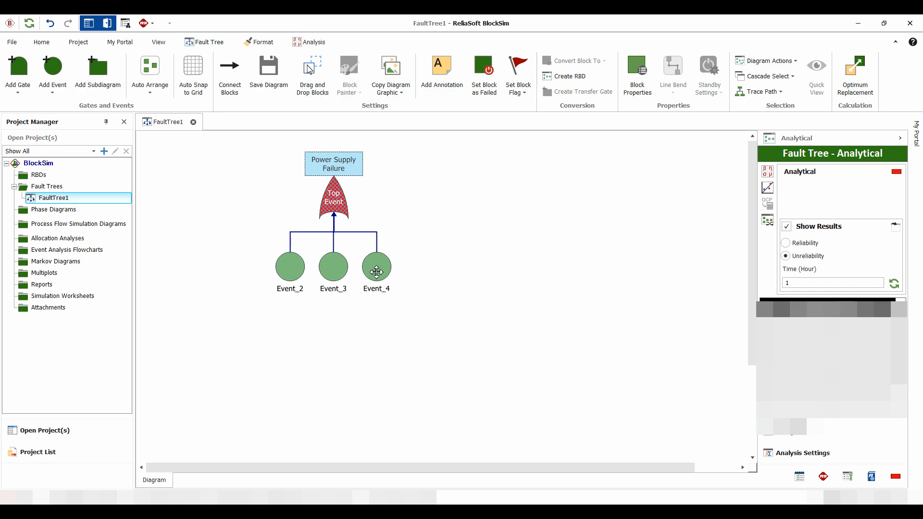
# Name the first basic event "A" and give it the block description "No Electrical Power"
pyautogui.click(291, 265)
pyautogui.doubleClick(291, 265)
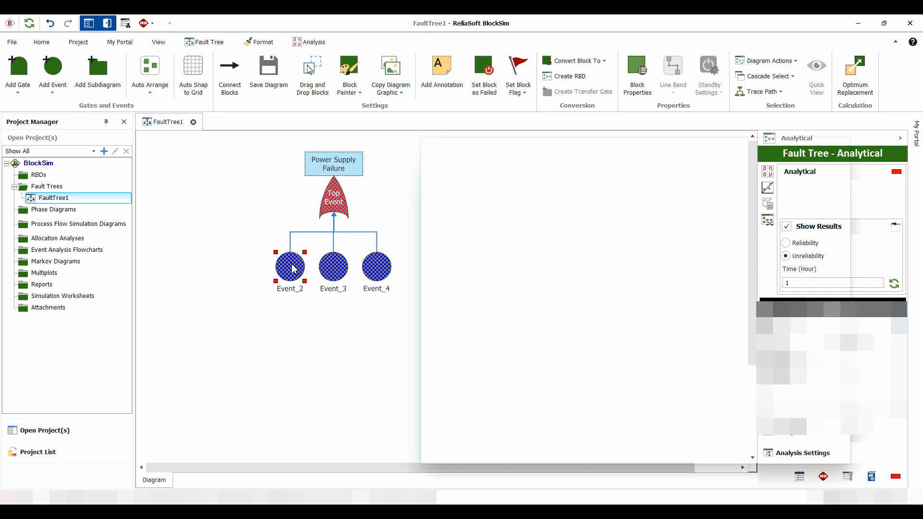
pyautogui.click(546, 197)
pyautogui.moveTo(544, 194); pyautogui.dragTo(511, 192)
pyautogui.write('A')
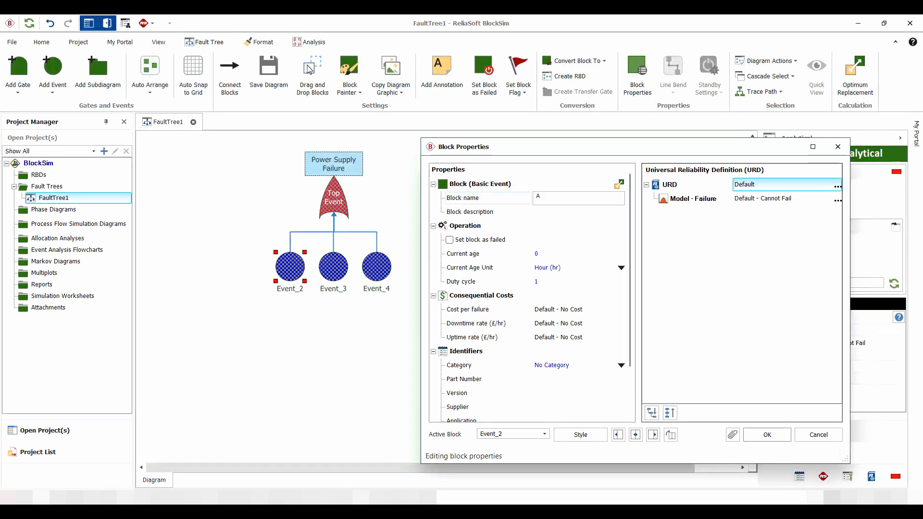
pyautogui.click(540, 212)
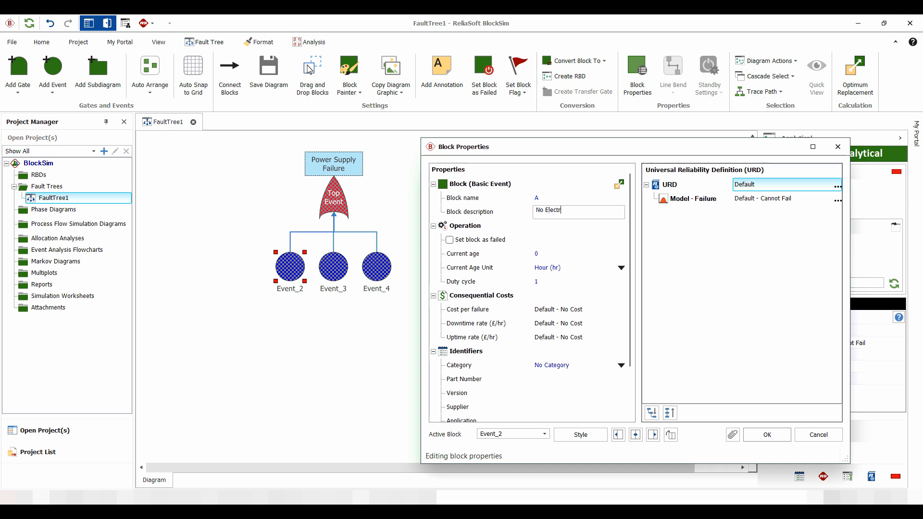
pyautogui.write('No Electrical Power')
pyautogui.click(777, 438)
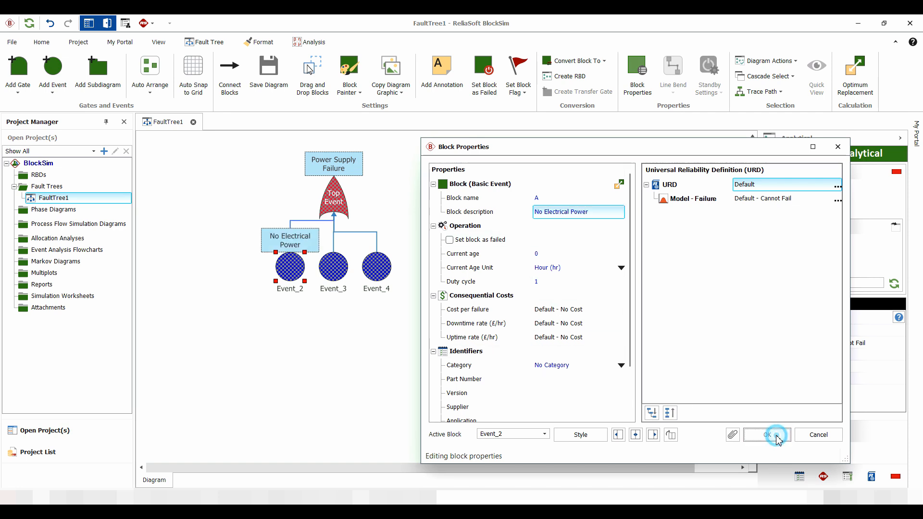
# Name the second basic event "B" and give it the block description "Faulty Wiring"
pyautogui.click(338, 277)
pyautogui.doubleClick(338, 277)
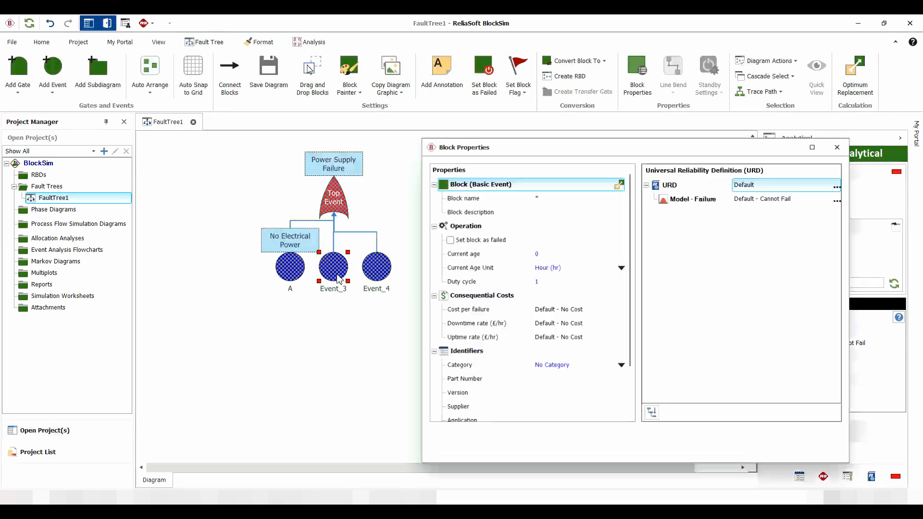
pyautogui.click(543, 197)
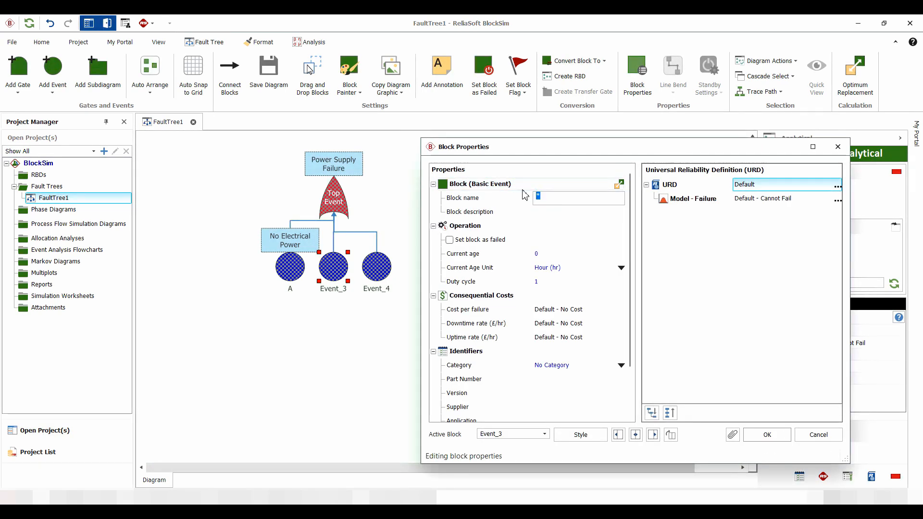
pyautogui.click(561, 209)
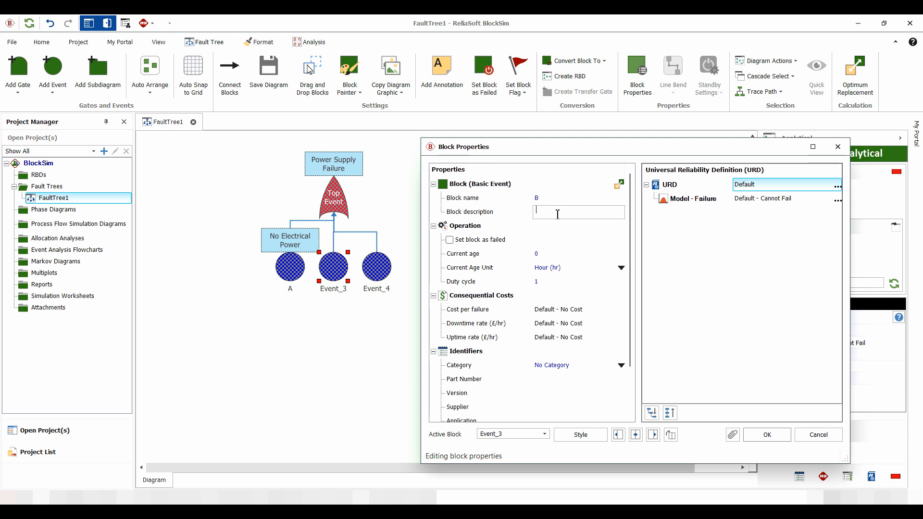
pyautogui.write('Faulty Wiring')
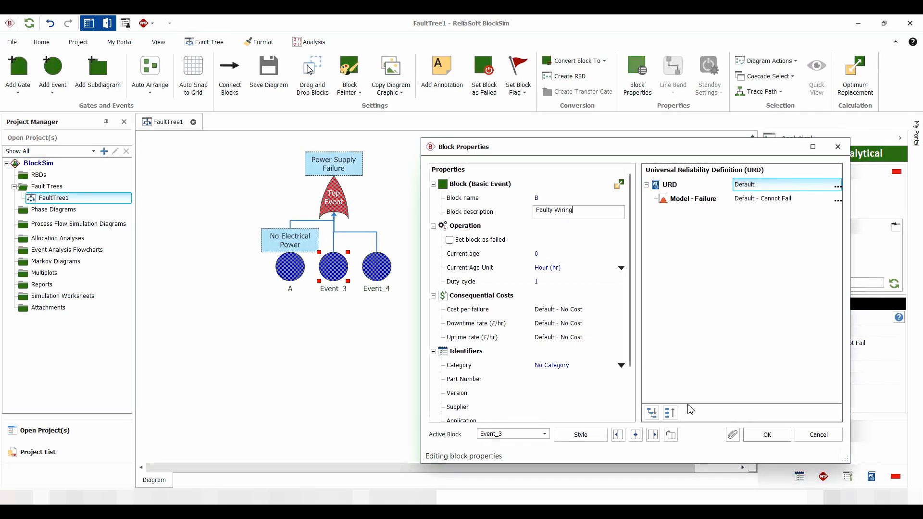
pyautogui.click(771, 435)
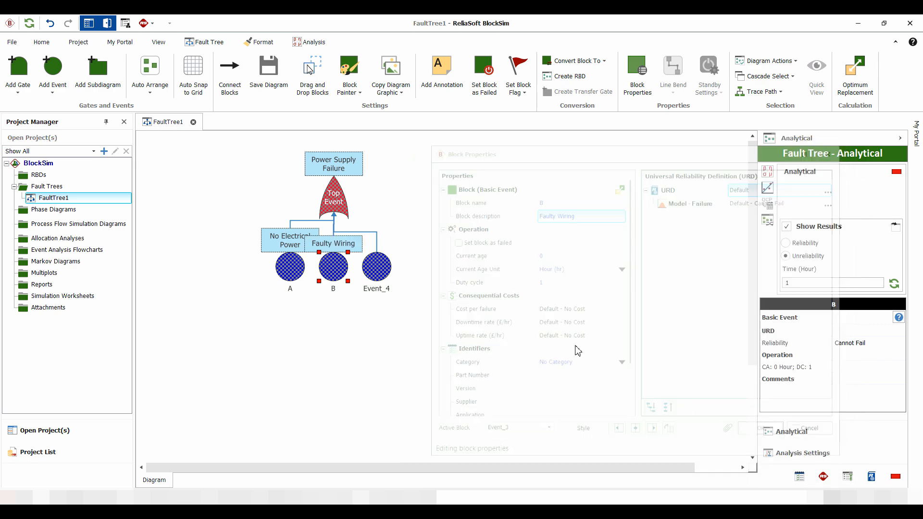
# Name the third basic event "C" with the block description "Motor Failure", and auto-arrange the diagram
pyautogui.doubleClick(381, 273)
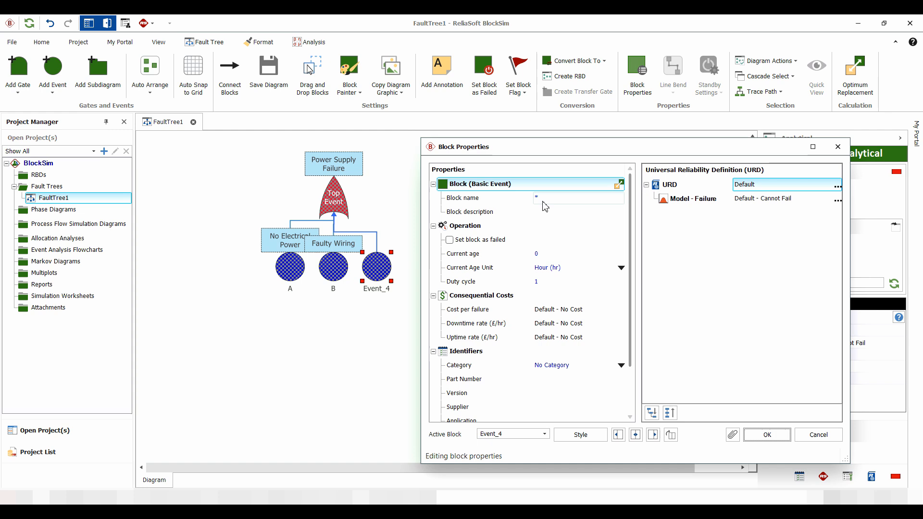
pyautogui.click(539, 198)
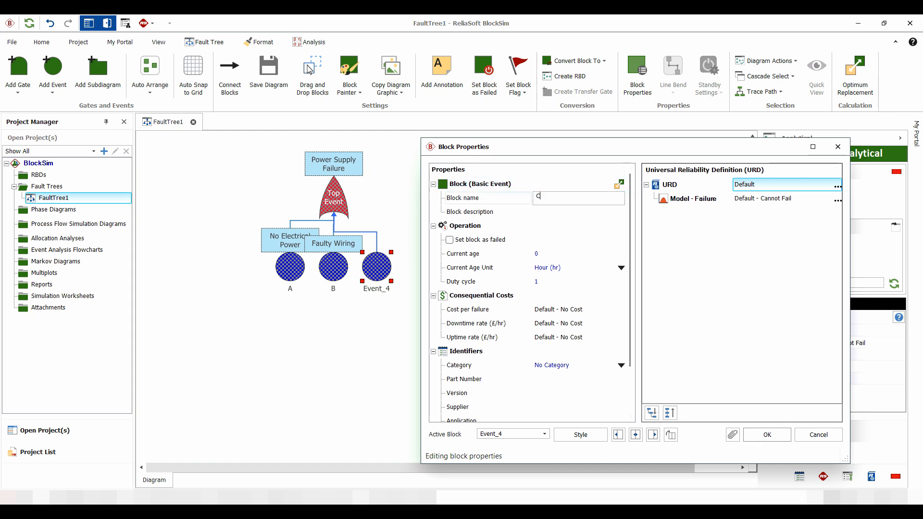
pyautogui.click(544, 211)
pyautogui.write('MOto')
pyautogui.press('BackSpace')
pyautogui.press('BackSpace')
pyautogui.press('BackSpace')
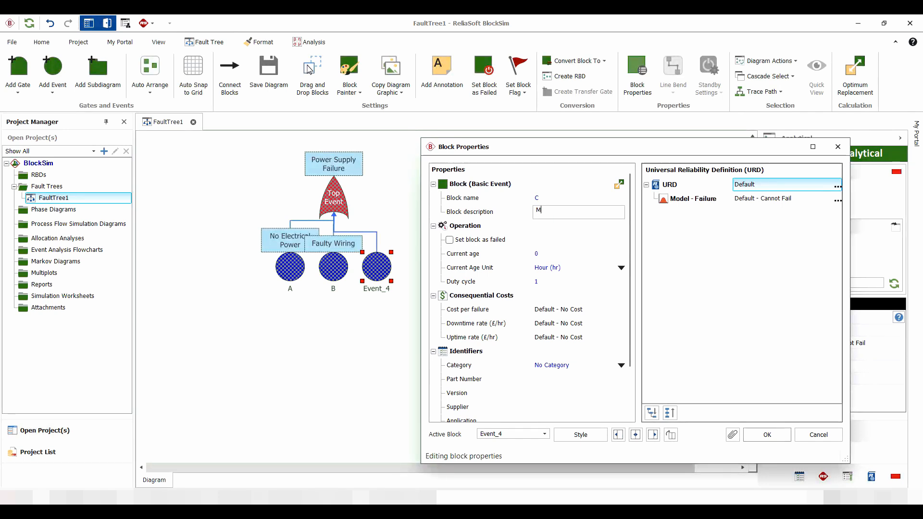
pyautogui.write('otor Failujrei')
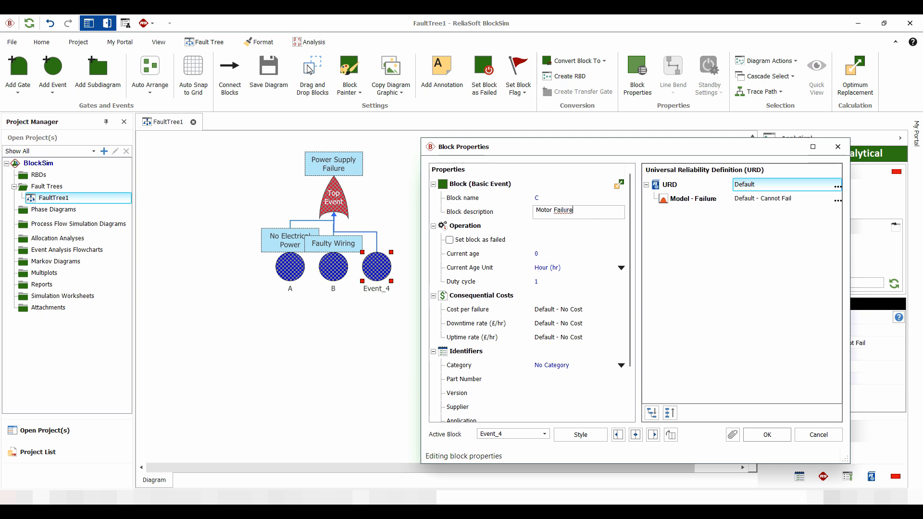
pyautogui.write('e')
pyautogui.click(766, 435)
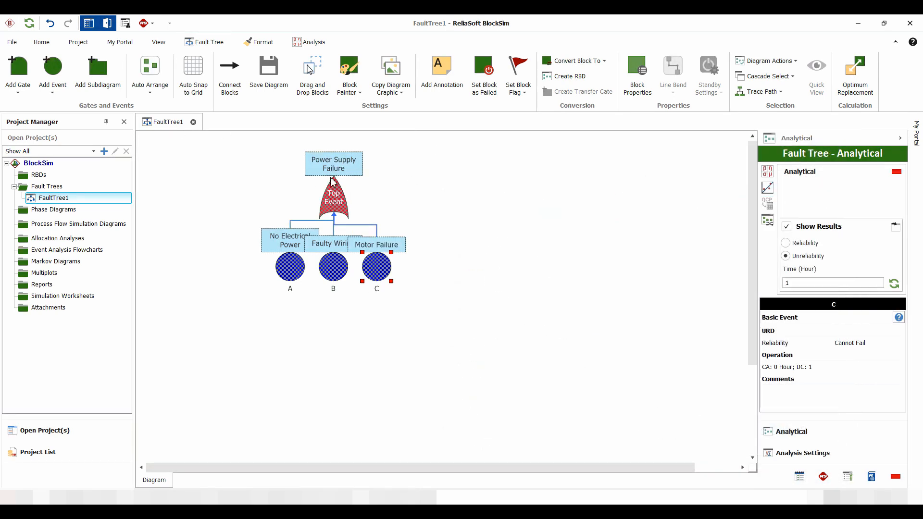
pyautogui.click(153, 73)
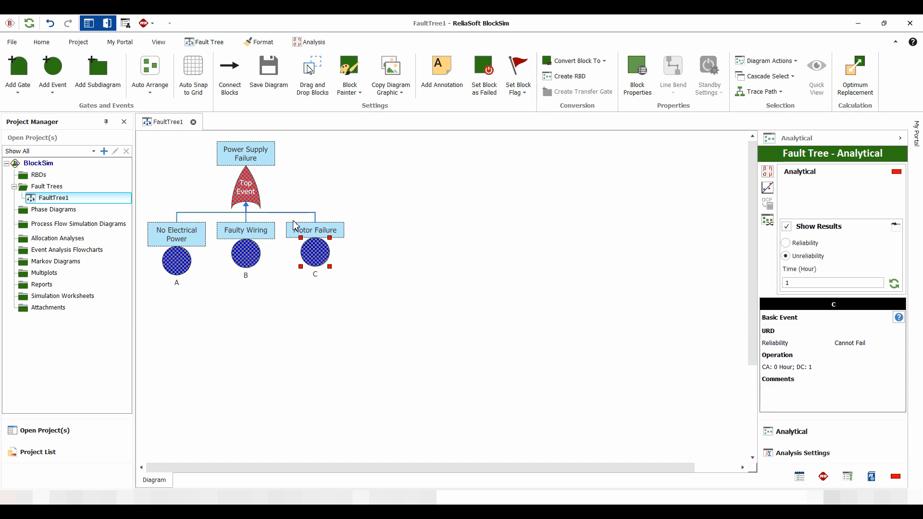
# Open the failure model selection in the block properties of event A
pyautogui.click(177, 262)
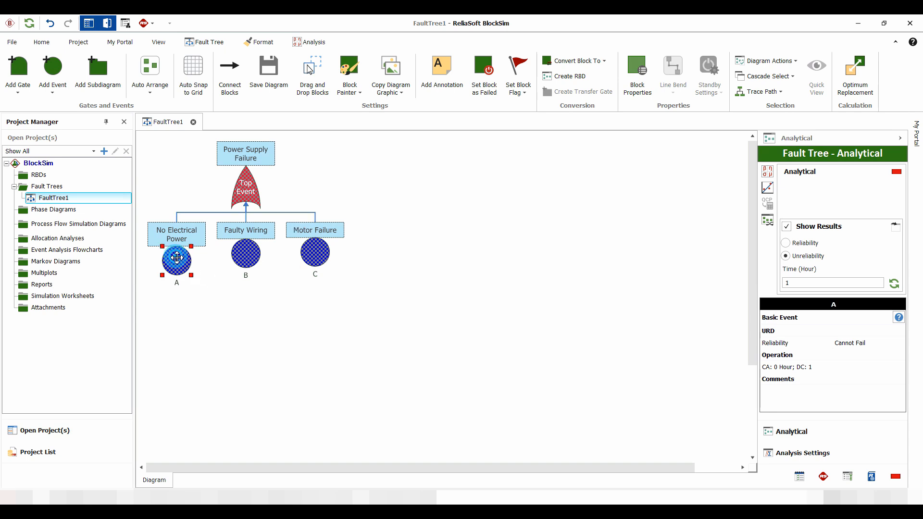
pyautogui.doubleClick(177, 260)
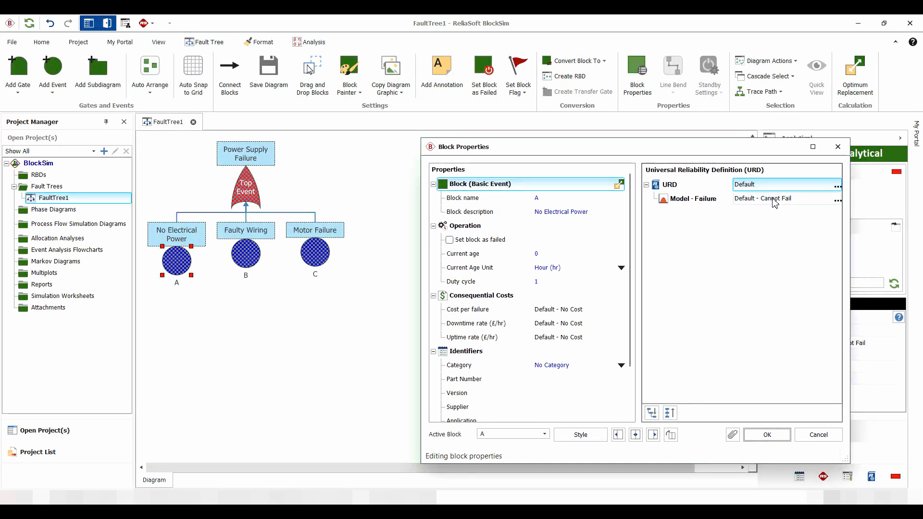
pyautogui.click(836, 200)
pyautogui.click(836, 199)
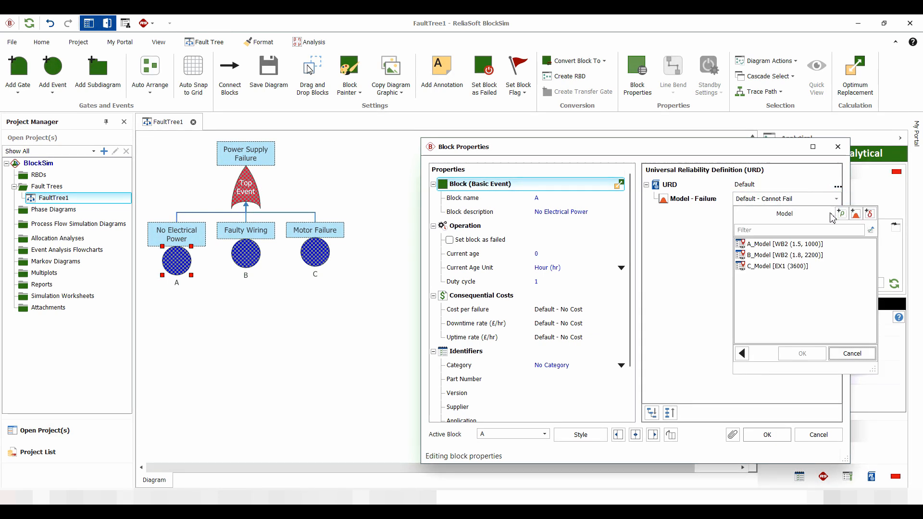
# Explore the new distribution types for event A's failure model, preview 2P-Weibull, and return to the model wizard
pyautogui.click(856, 214)
pyautogui.click(842, 247)
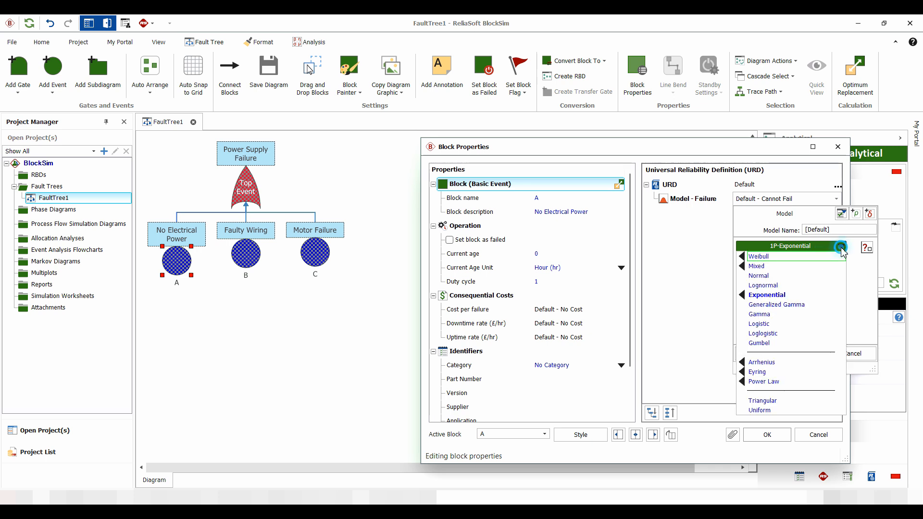
pyautogui.moveTo(767, 258)
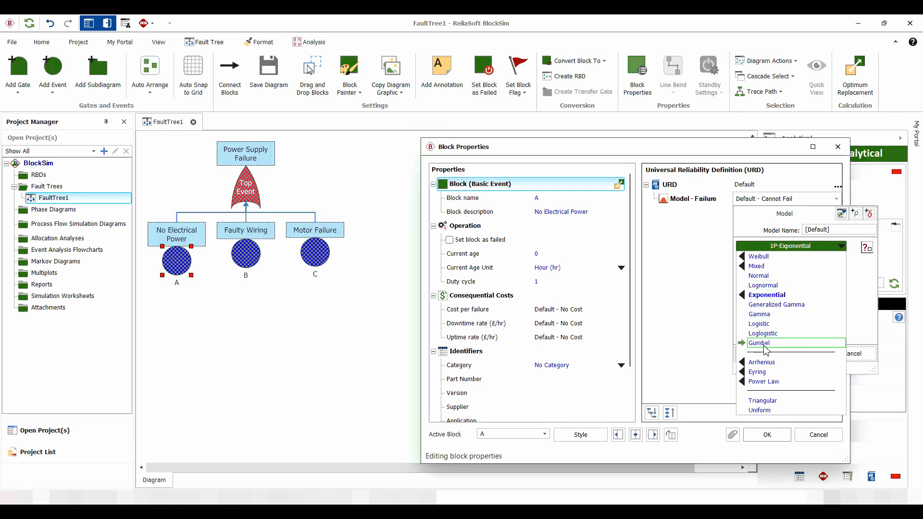
pyautogui.moveTo(768, 364)
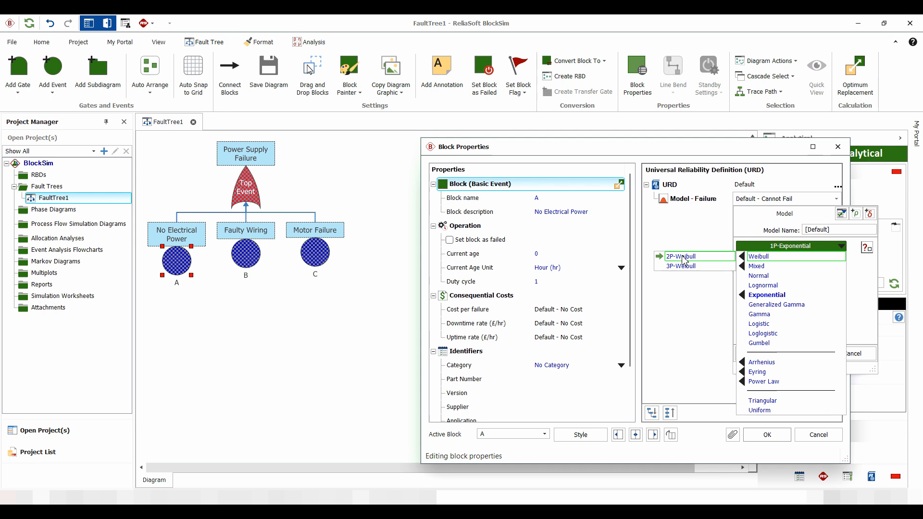
pyautogui.click(699, 260)
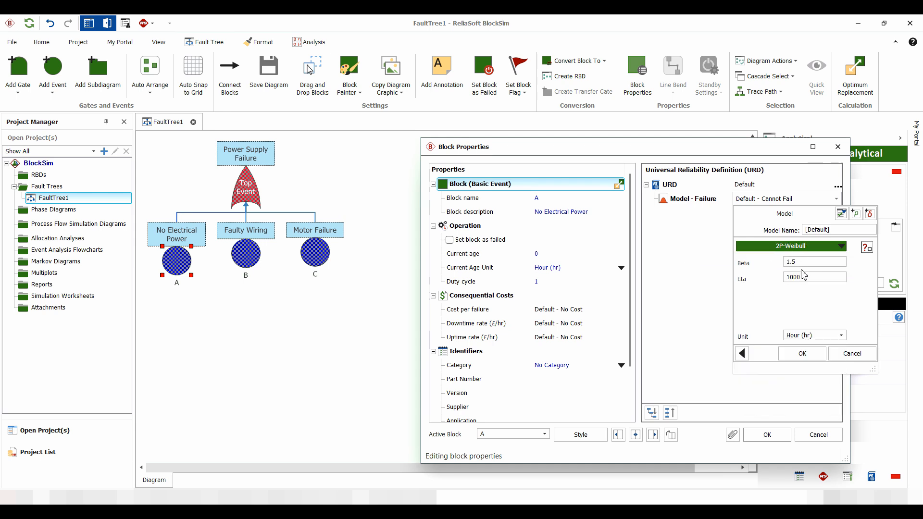
pyautogui.click(743, 354)
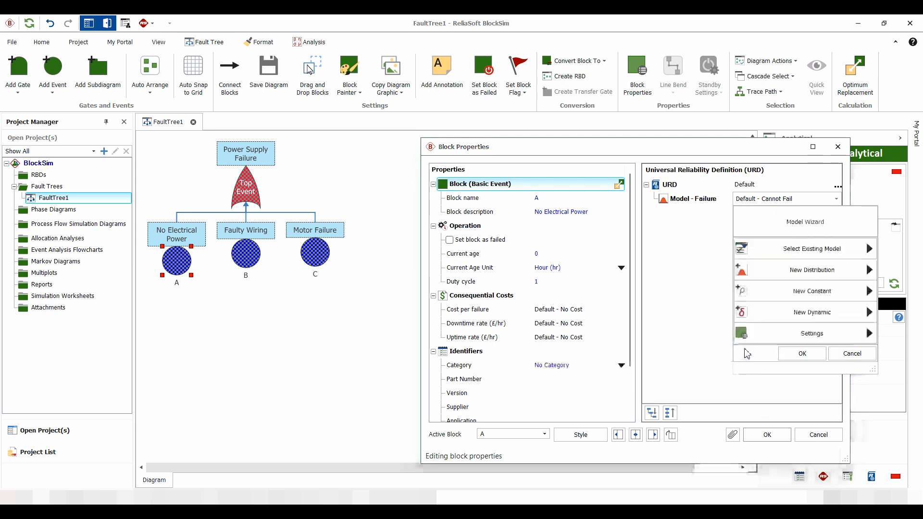
# Assign the existing A_Model [WB2 (1.5, 1000)] as event A's failure model and apply the block properties
pyautogui.click(805, 251)
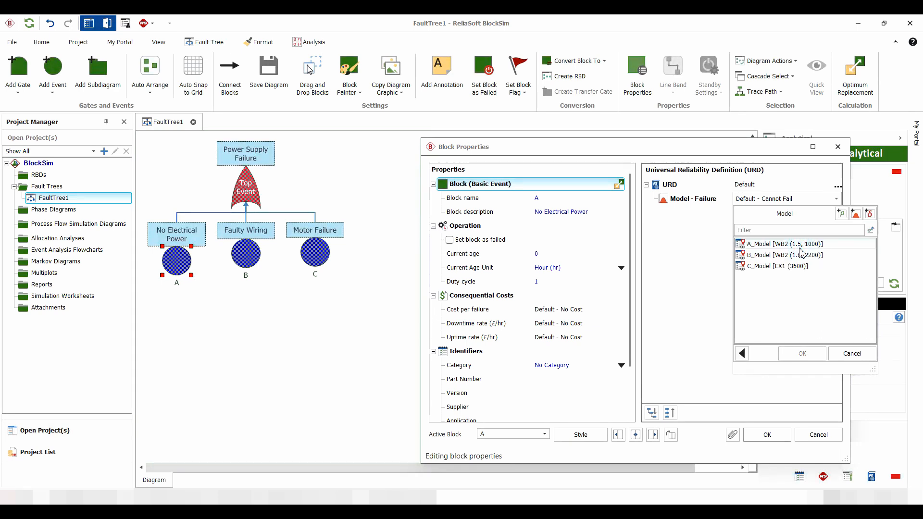
pyautogui.click(765, 246)
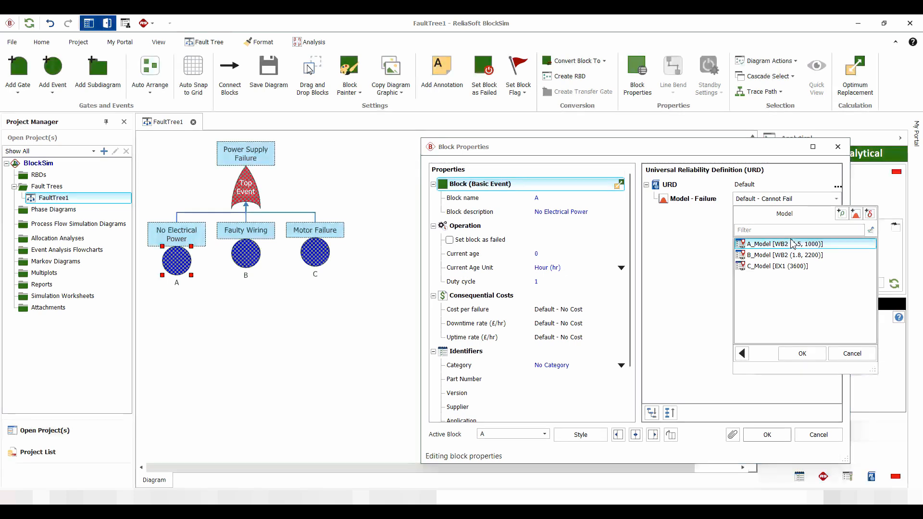
pyautogui.click(804, 354)
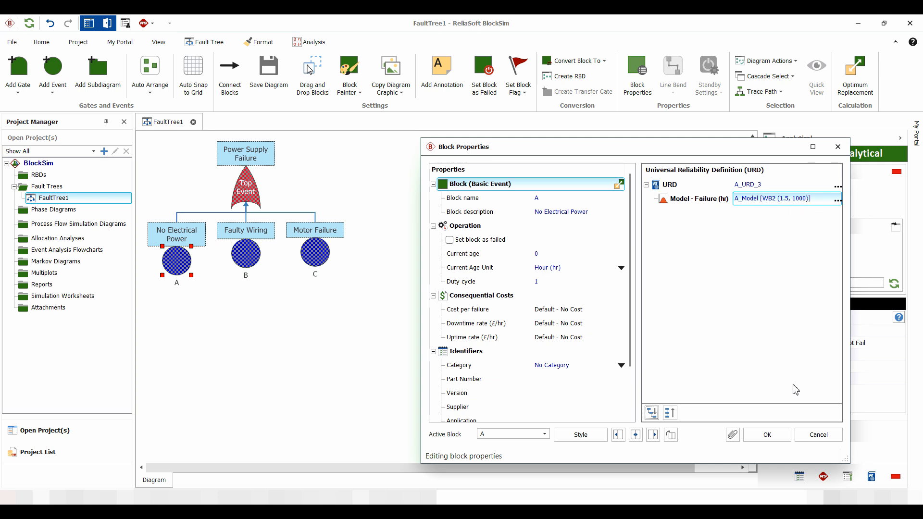
pyautogui.click(767, 435)
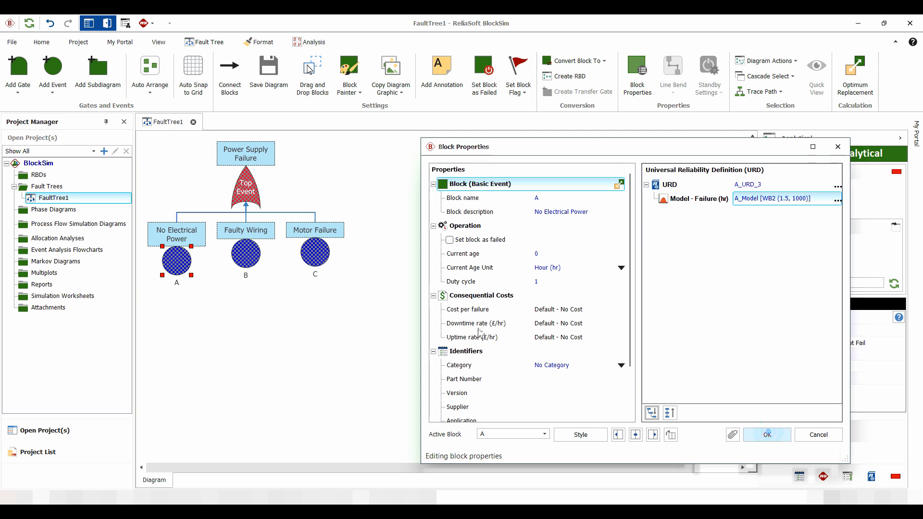
# Assign the existing B_Model [WB2 (1.8, 2200)] as the failure model of event B, Faulty Wiring
pyautogui.click(250, 251)
pyautogui.doubleClick(249, 251)
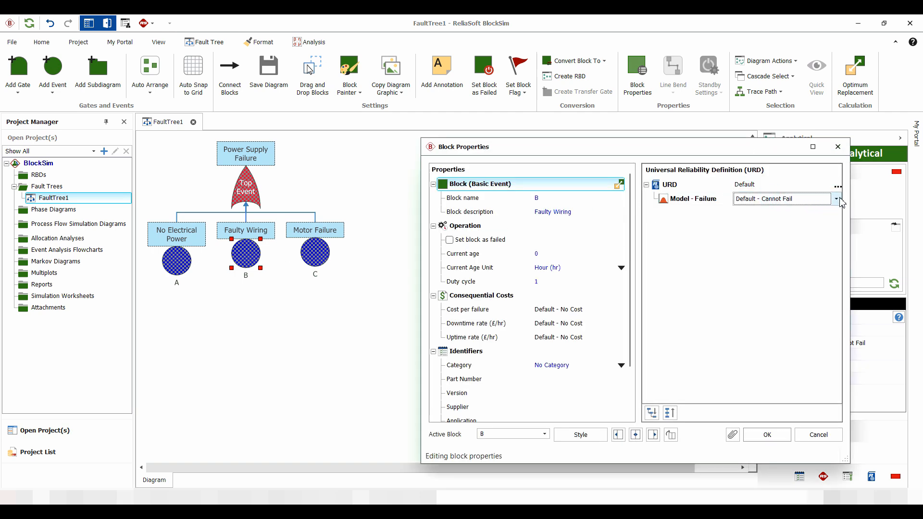
pyautogui.click(837, 198)
pyautogui.click(783, 256)
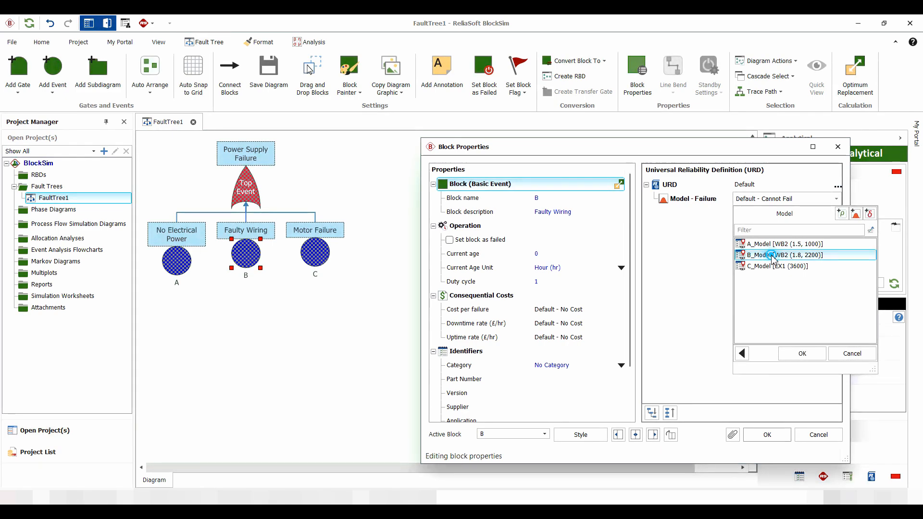
pyautogui.click(802, 353)
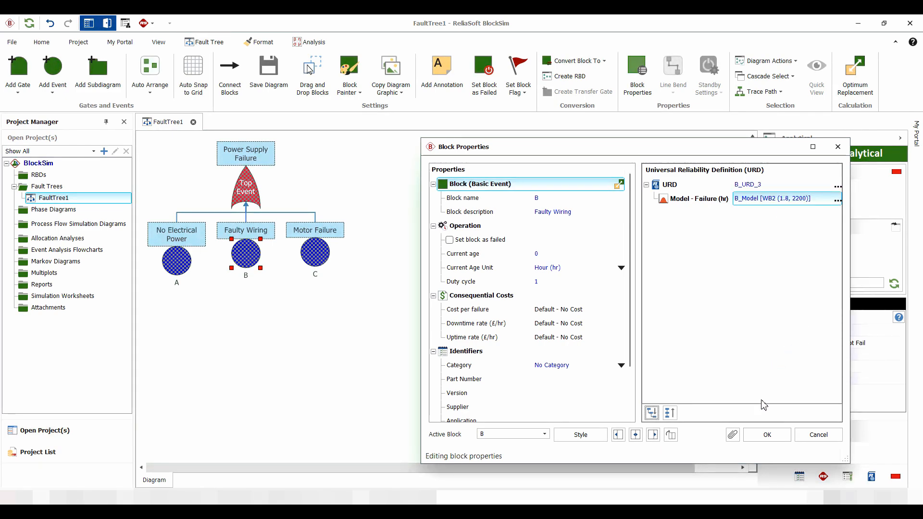
pyautogui.click(767, 436)
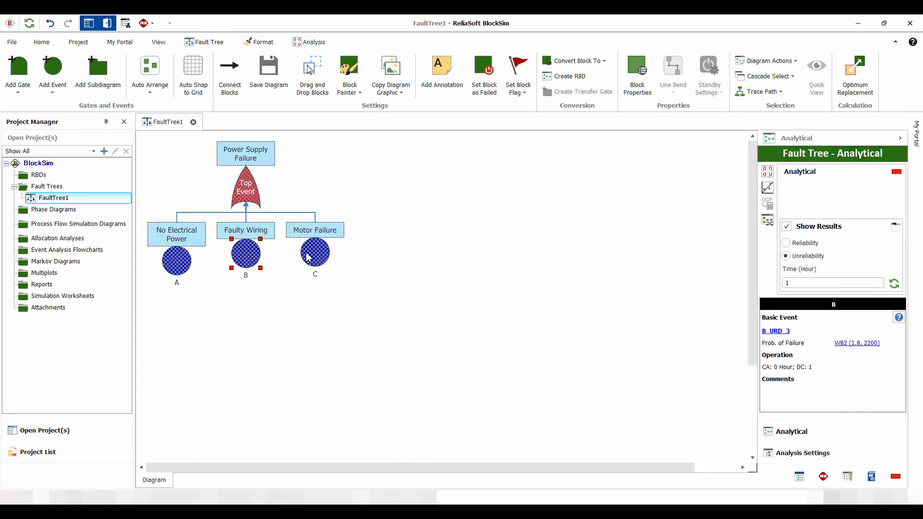
# Assign the existing C_Model [EX1 (3600)] as the failure model of event C, Motor Failure
pyautogui.click(307, 257)
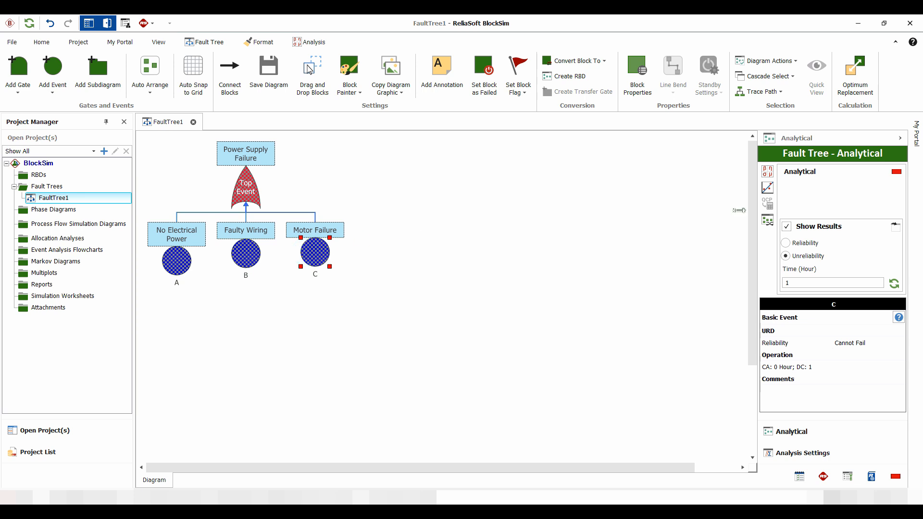
pyautogui.click(793, 201)
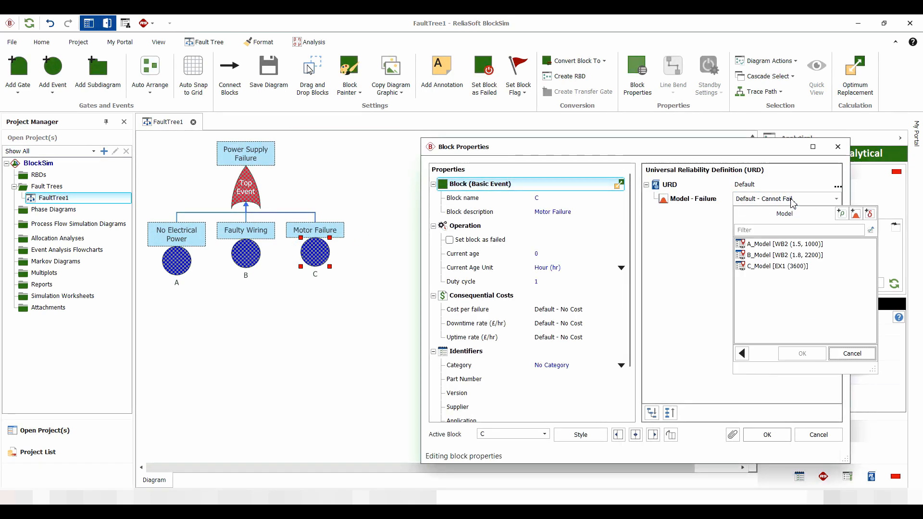
pyautogui.click(776, 267)
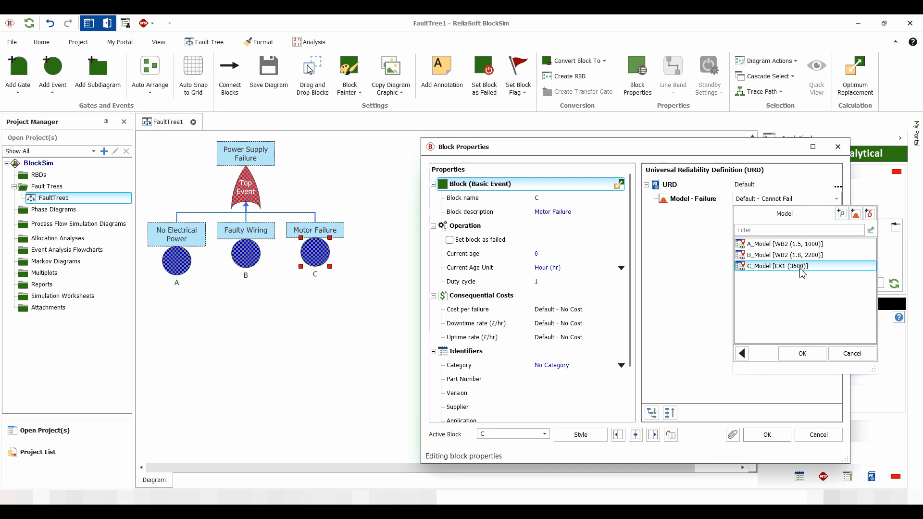
pyautogui.click(802, 354)
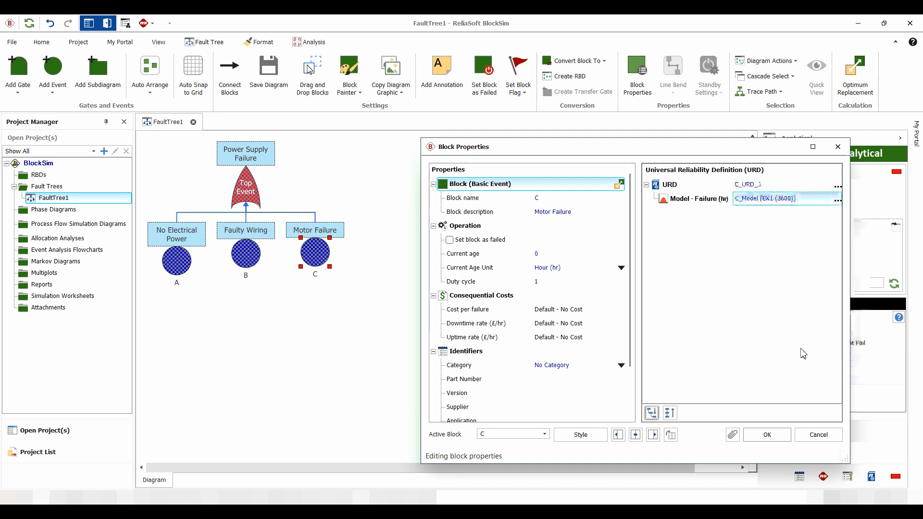
pyautogui.click(768, 435)
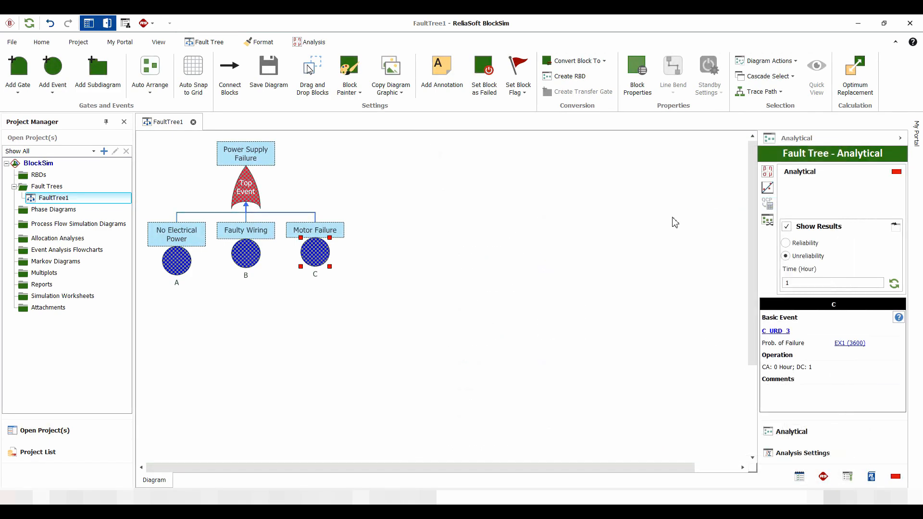
# Calculate the fault tree's unreliability at 500 hours, and move events C and B down and apart to separate their results
pyautogui.doubleClick(791, 283)
pyautogui.write('500')
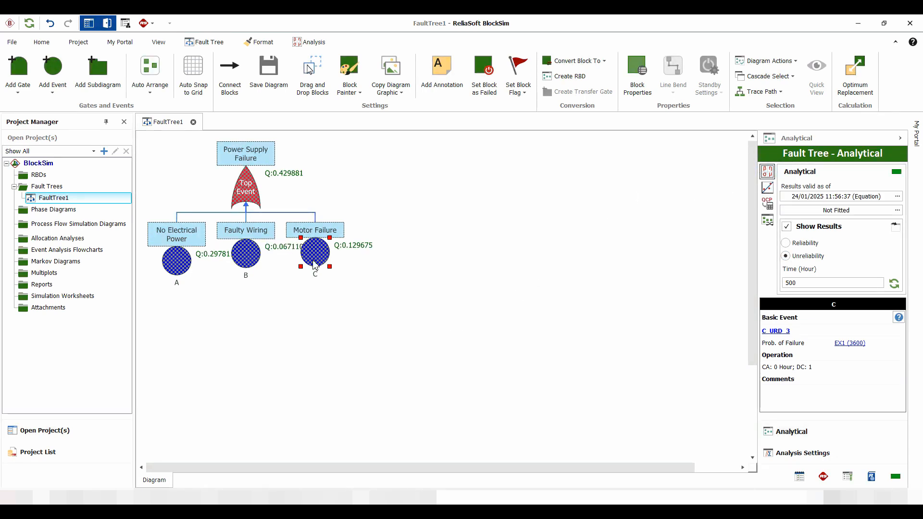
pyautogui.moveTo(315, 265); pyautogui.dragTo(354, 293)
pyautogui.moveTo(245, 264); pyautogui.dragTo(261, 305)
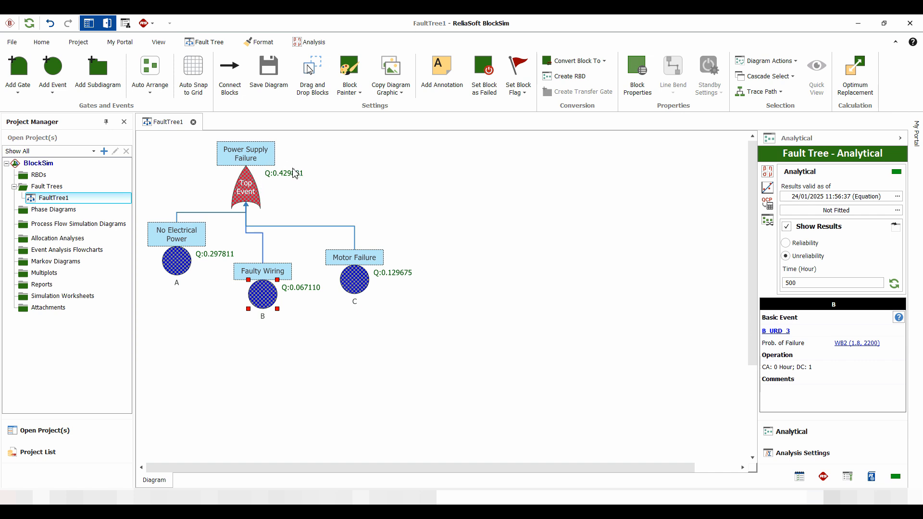
# Add an annotation reshaped into a wide, flat box with the text "OR_GATE = A+B+C−(A·B)−(A·C)−(B·C)+(A·B·C)"
pyautogui.click(443, 72)
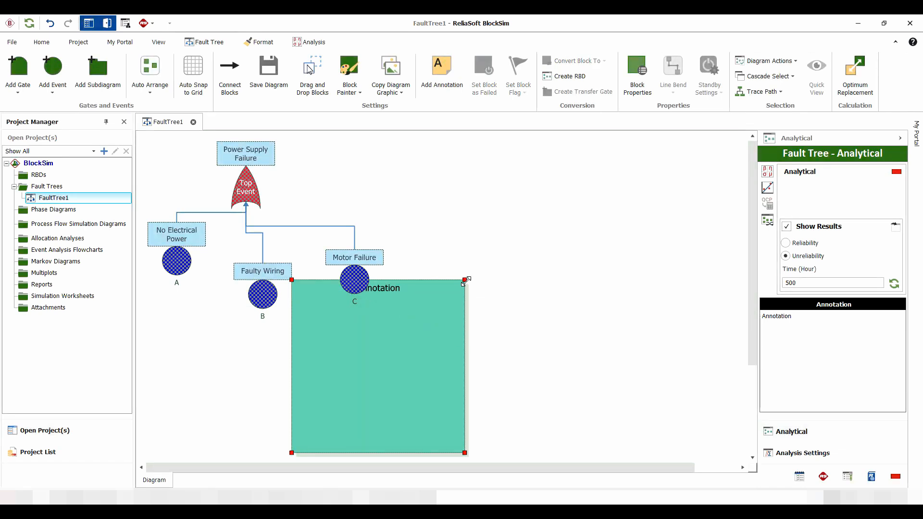
pyautogui.moveTo(465, 280)
pyautogui.mouseDown()
pyautogui.moveTo(462, 377)
pyautogui.moveTo(547, 423)
pyautogui.moveTo(570, 422)
pyautogui.mouseUp()
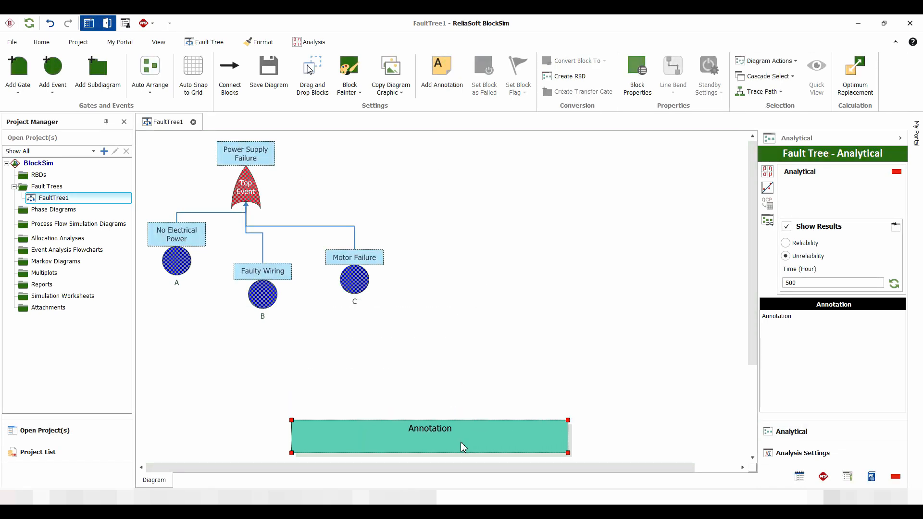
pyautogui.doubleClick(437, 426)
pyautogui.moveTo(410, 238); pyautogui.dragTo(360, 238)
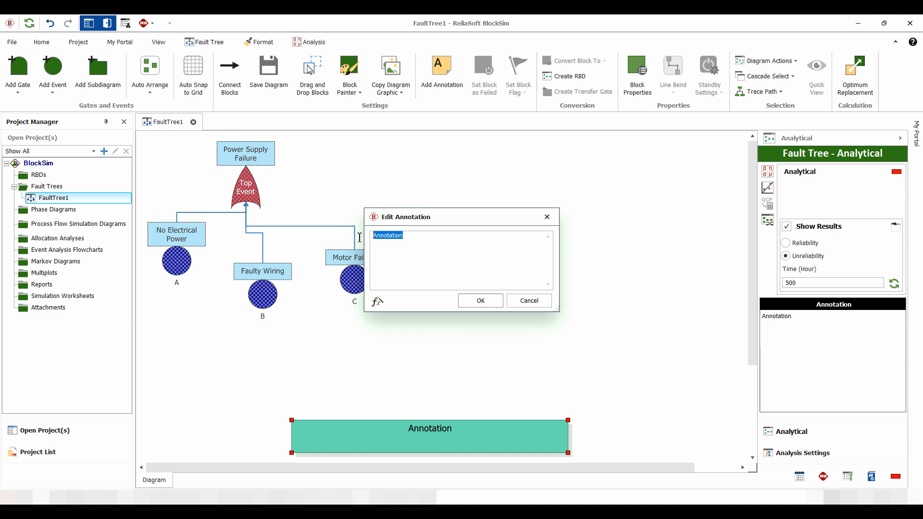
pyautogui.write('OR_GATE = A+B+C−(A·B)−(A·C)−(B·C)+(A·B·C)')
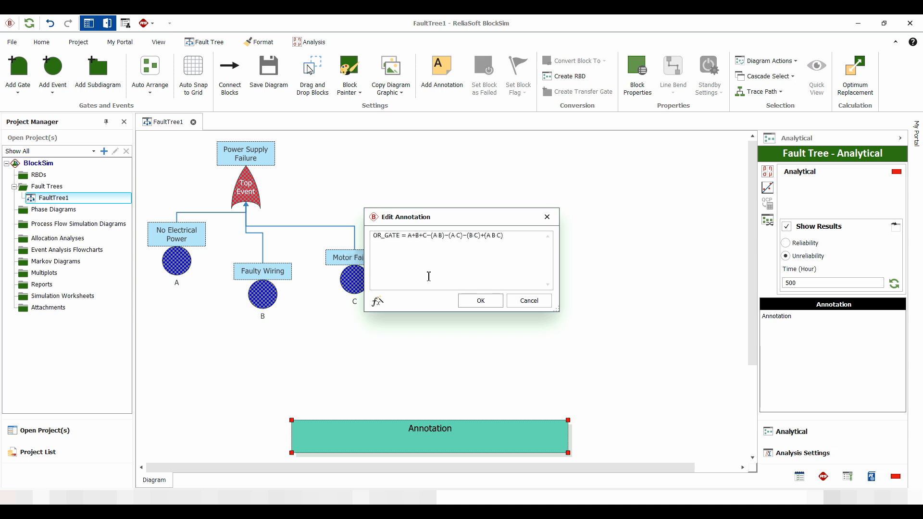
pyautogui.click(479, 300)
# Place the slightly reduced annotation beside the top event, clear of its result, and recalculate the fault tree
pyautogui.moveTo(442, 446)
pyautogui.mouseDown()
pyautogui.moveTo(476, 401)
pyautogui.moveTo(490, 172)
pyautogui.moveTo(467, 177)
pyautogui.mouseUp()
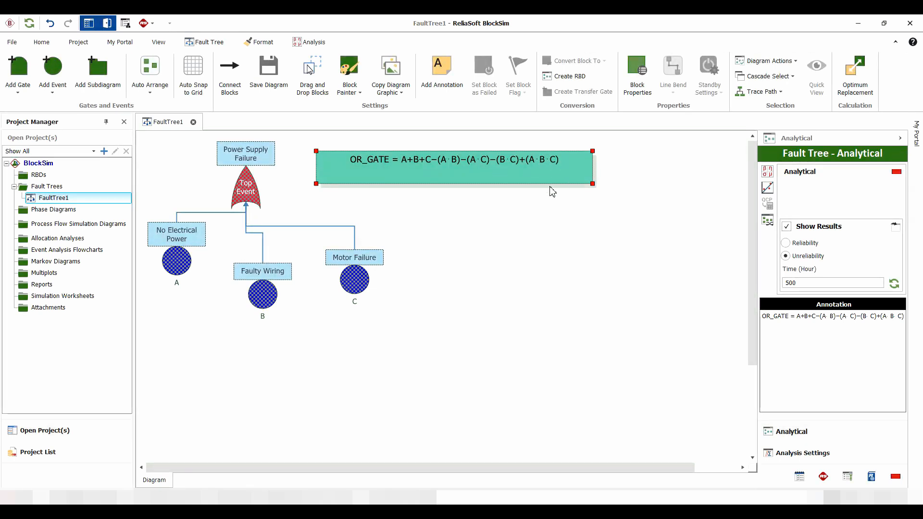
pyautogui.moveTo(592, 183); pyautogui.dragTo(585, 177)
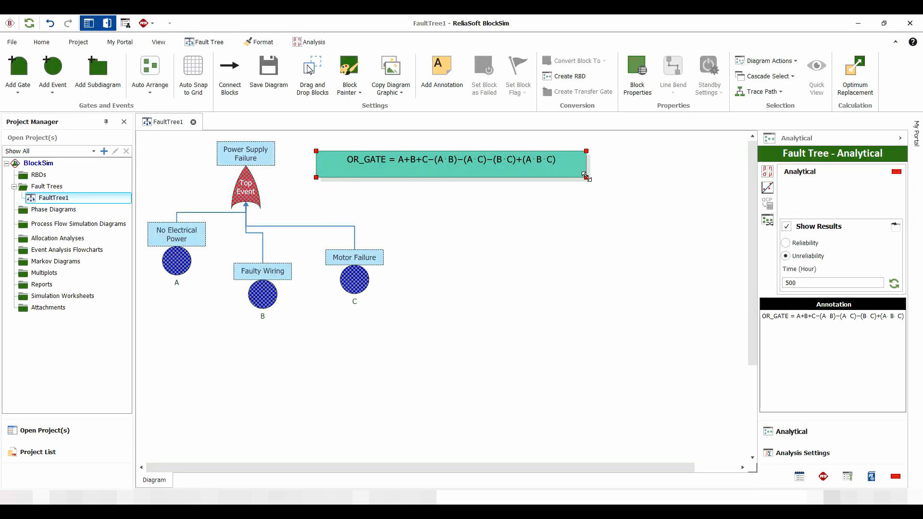
pyautogui.click(767, 171)
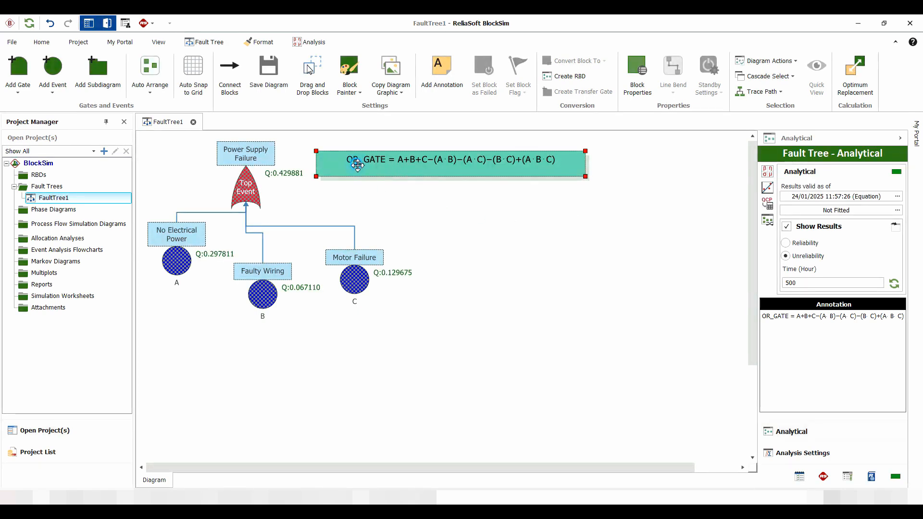
pyautogui.moveTo(356, 166); pyautogui.dragTo(438, 170)
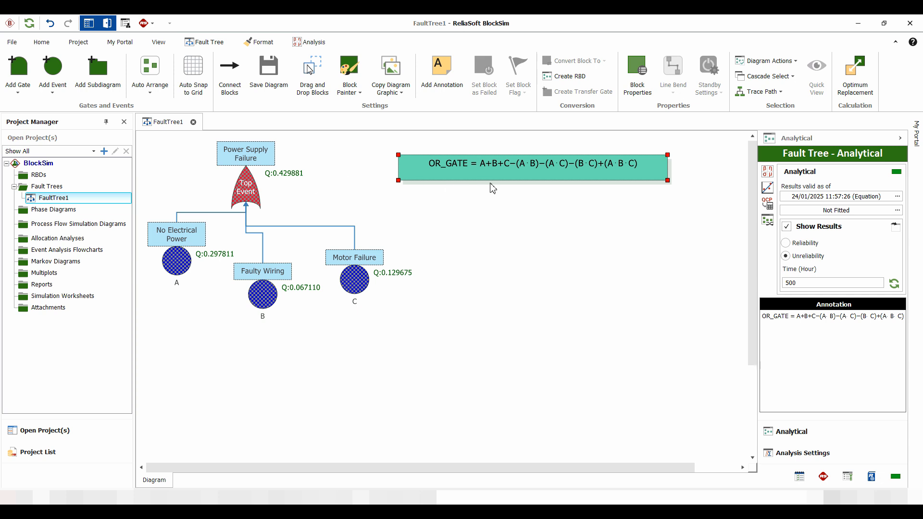
# Plot the fault tree's Unreliability vs. Time curve and open the QCP calculator for it
pyautogui.click(767, 187)
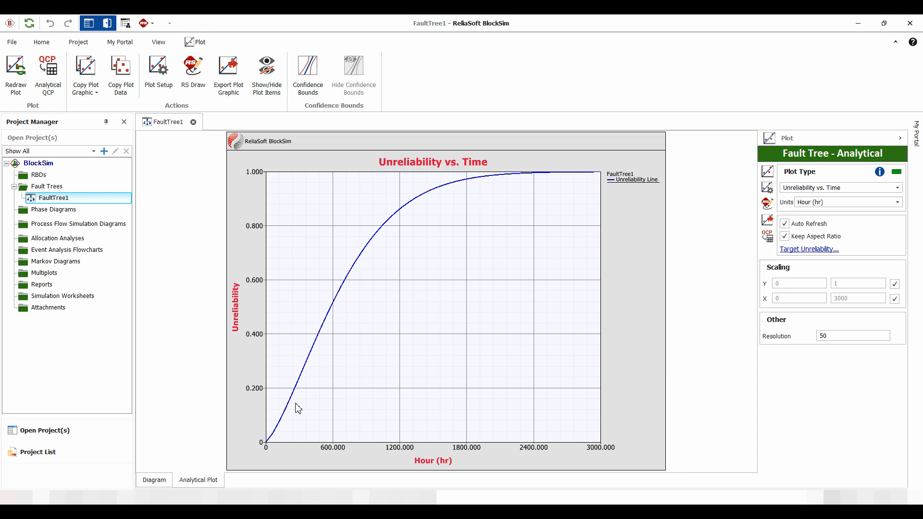
pyautogui.moveTo(297, 403); pyautogui.dragTo(402, 237)
pyautogui.click(768, 238)
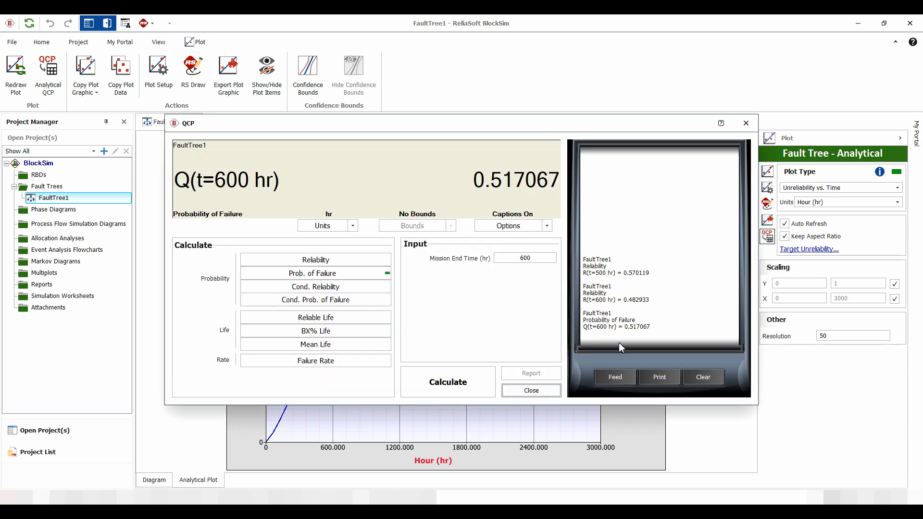
# Clear the earlier QCP results and calculate the system reliability for a mission end time of 1200 hr
pyautogui.click(719, 378)
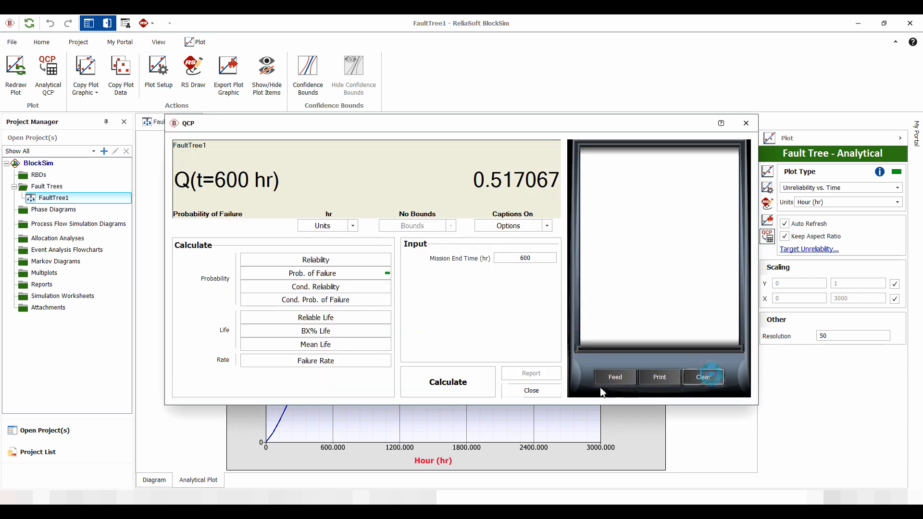
pyautogui.click(332, 260)
pyautogui.click(541, 258)
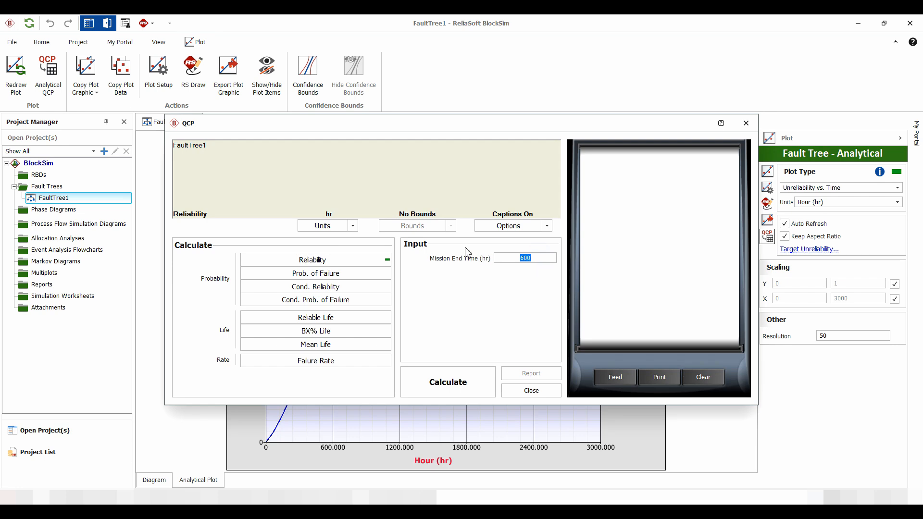
pyautogui.write('12')
pyautogui.click(467, 382)
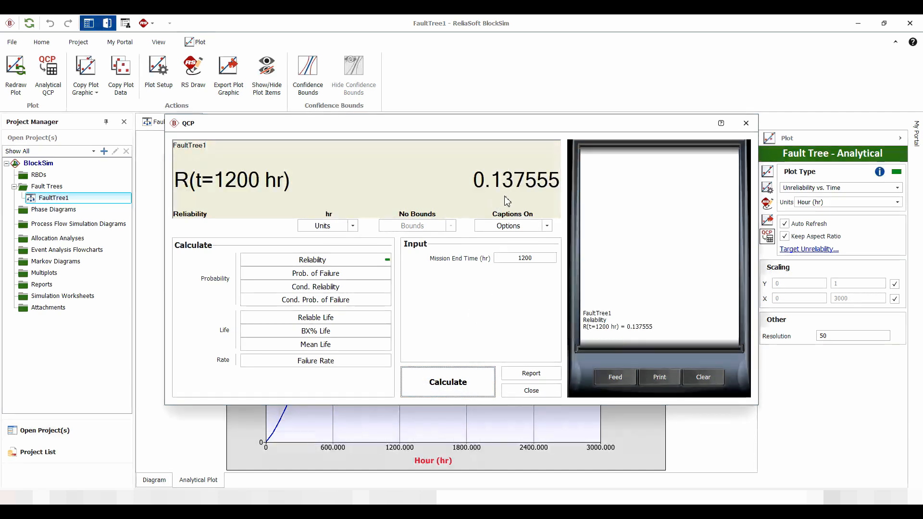
# Calculate the system's probability of failure at 1200 hr, and close the QCP
pyautogui.click(339, 274)
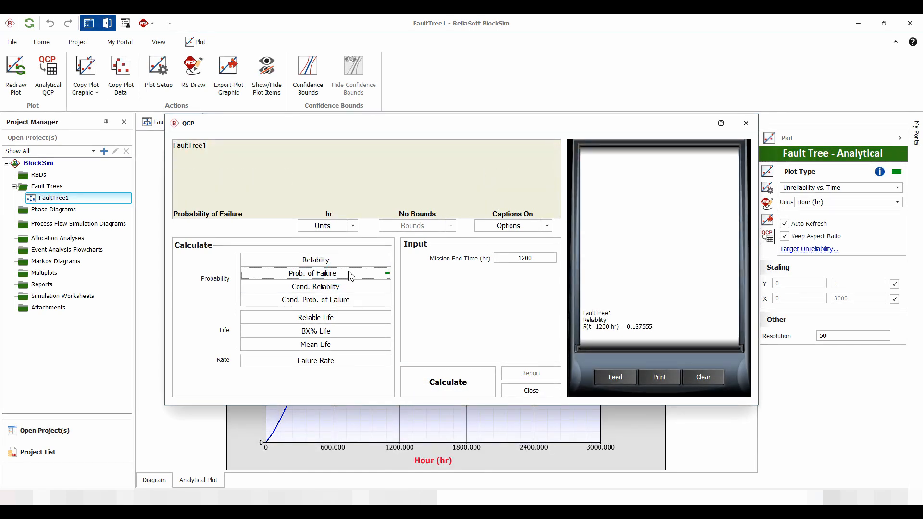
pyautogui.click(472, 381)
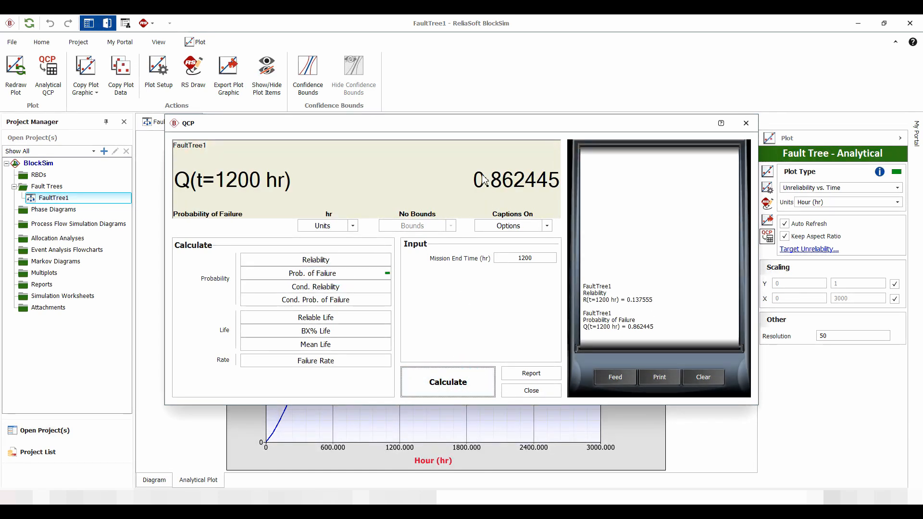
pyautogui.click(540, 391)
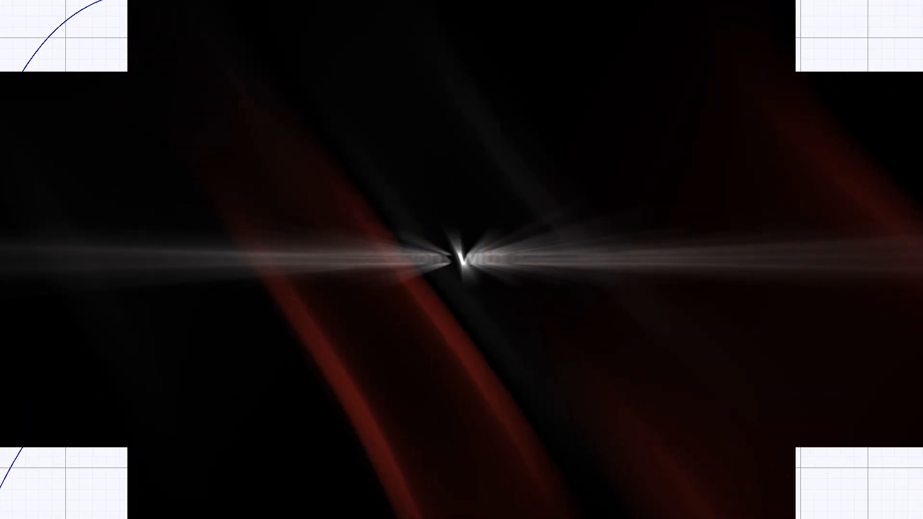